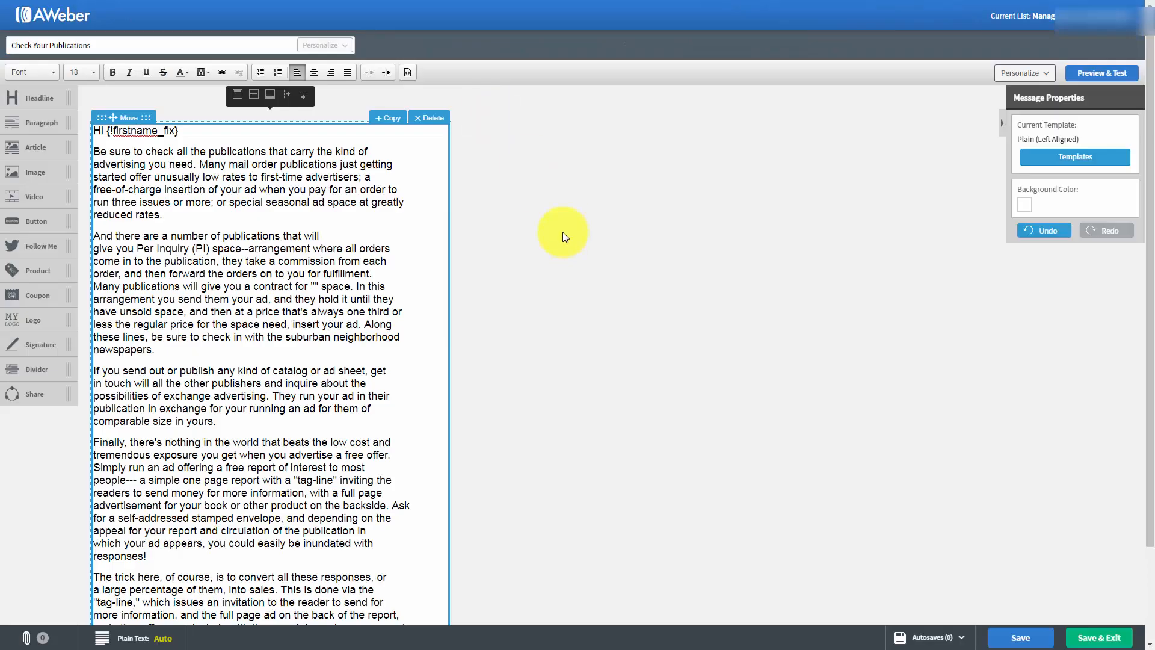
# - Save and exit the "Check Your Publications" message, and open the broadcast scheduling settings for that draft
pyautogui.click(1083, 639)
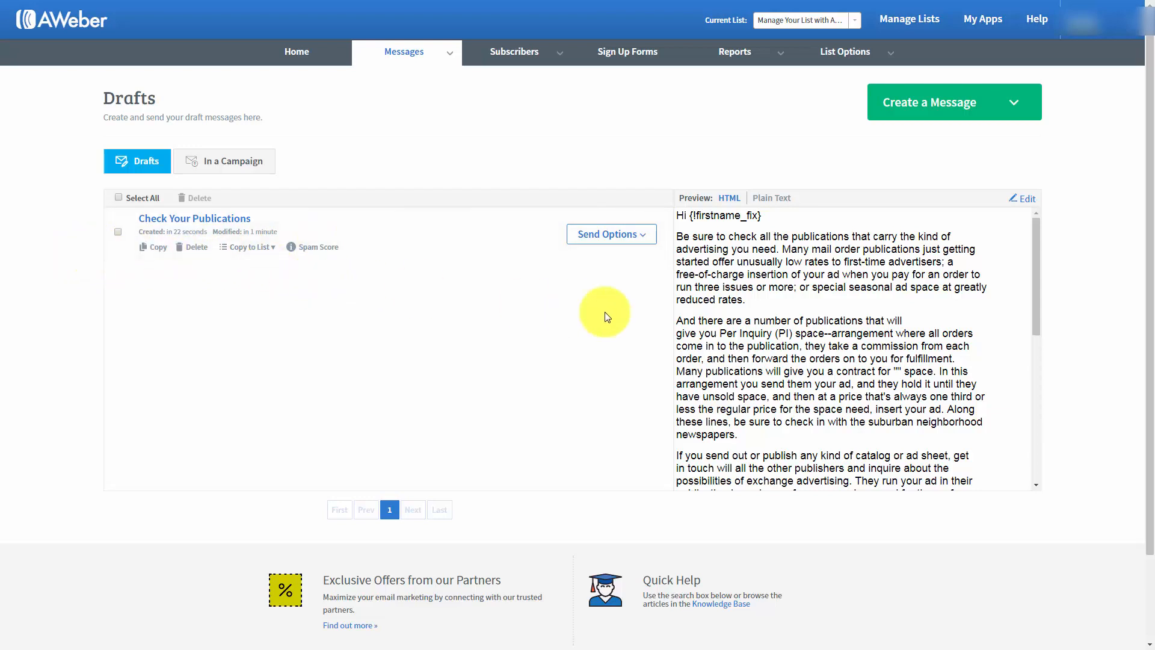
pyautogui.click(643, 239)
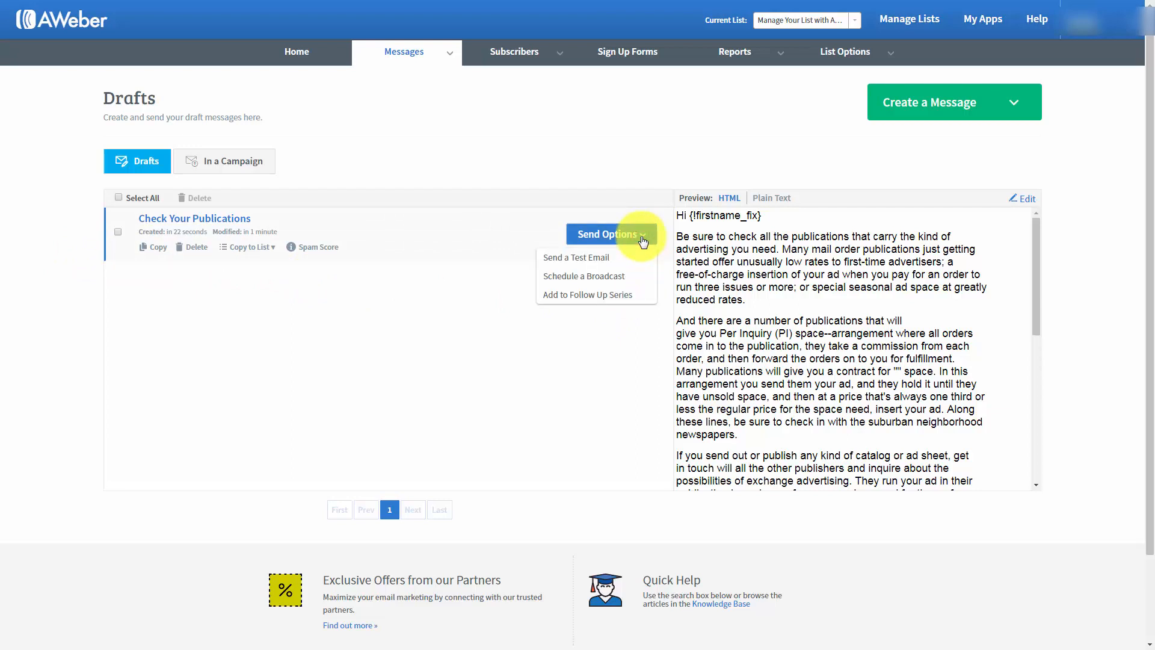
pyautogui.click(569, 278)
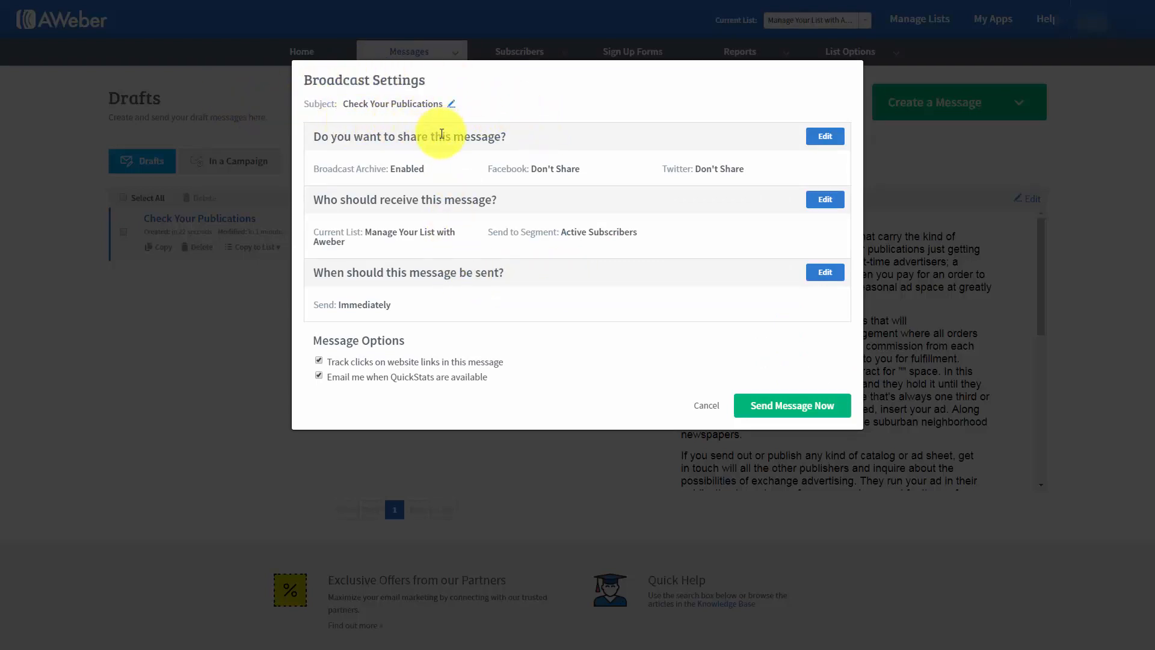
# - Review the broadcast's subject line and sharing settings, including the archive homepage link, and apply them without changes
pyautogui.click(452, 106)
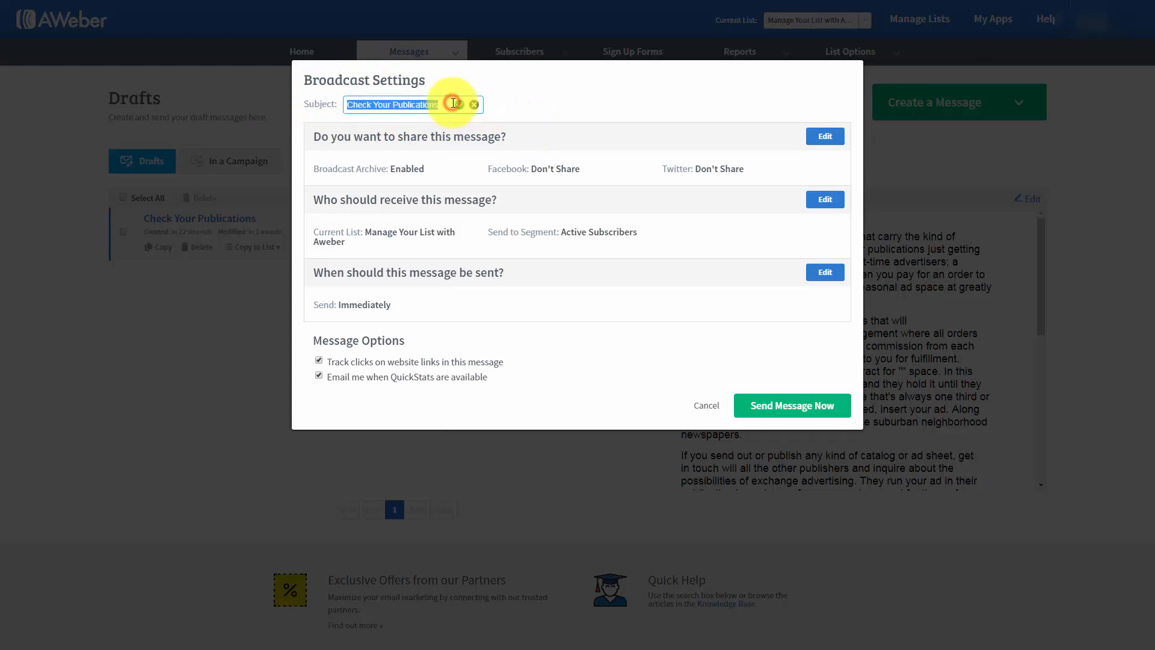
pyautogui.click(474, 105)
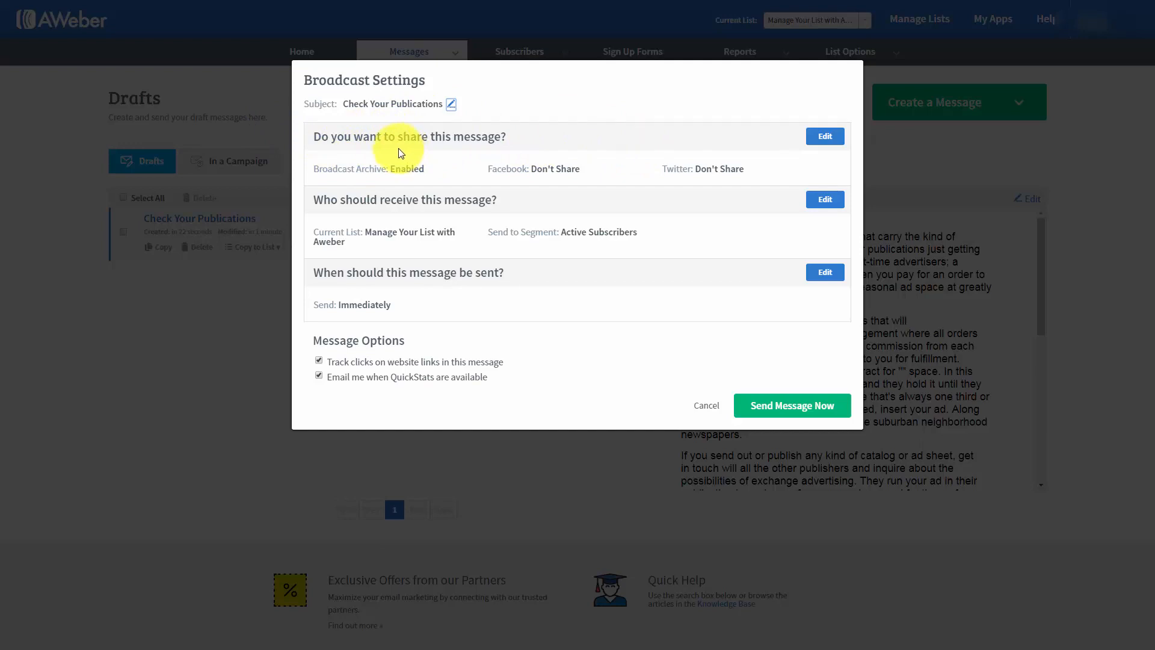
pyautogui.click(822, 138)
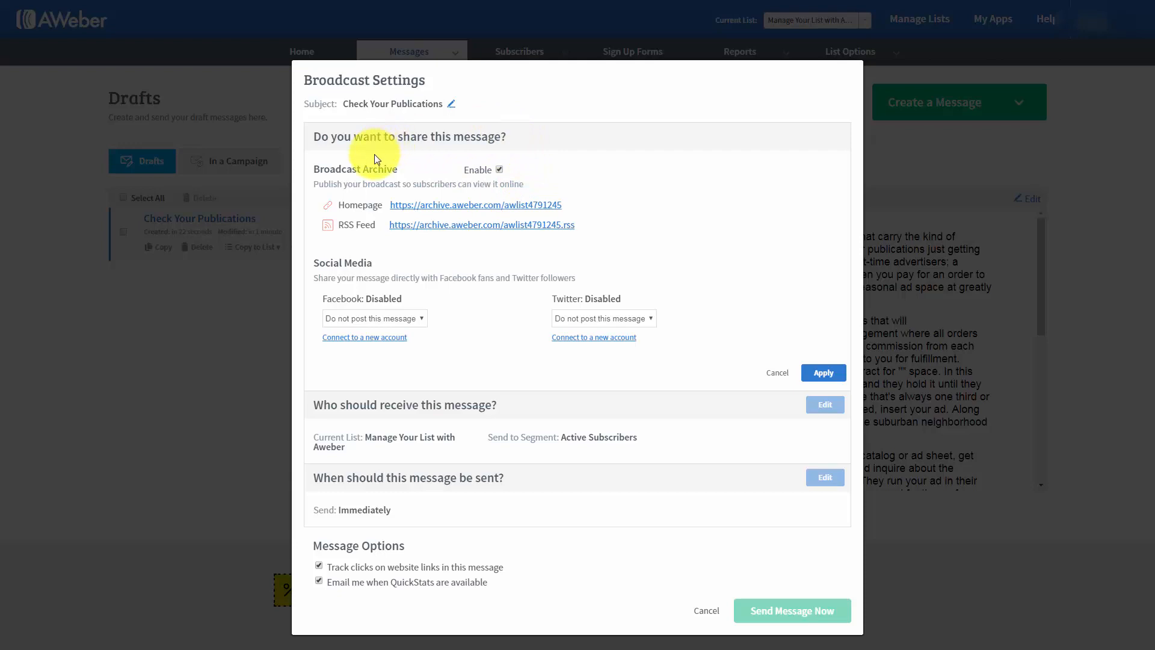
pyautogui.click(427, 207)
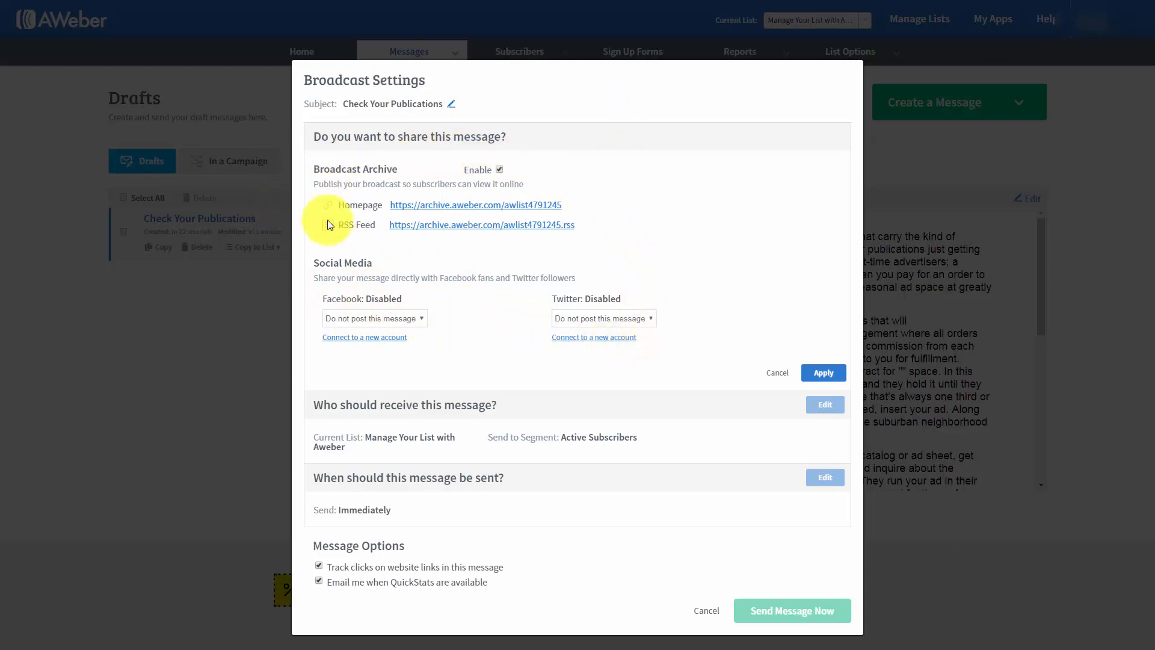
pyautogui.click(823, 374)
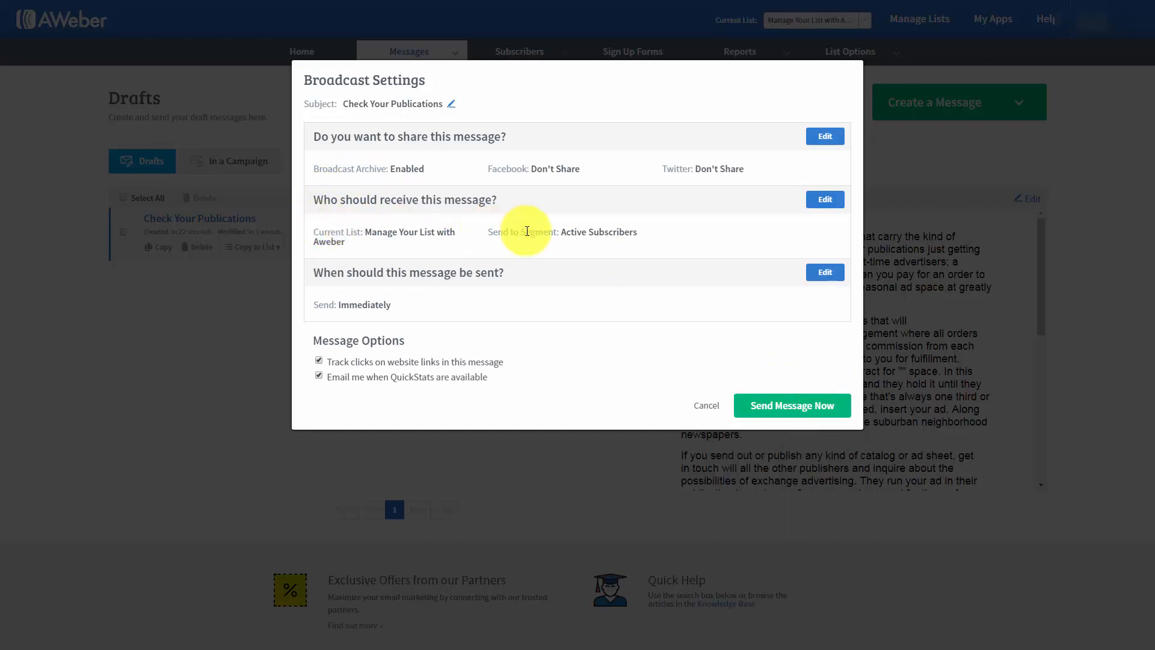
# - In the recipient settings, include subscribers on the first two lists and exclude those on the third list
pyautogui.click(825, 202)
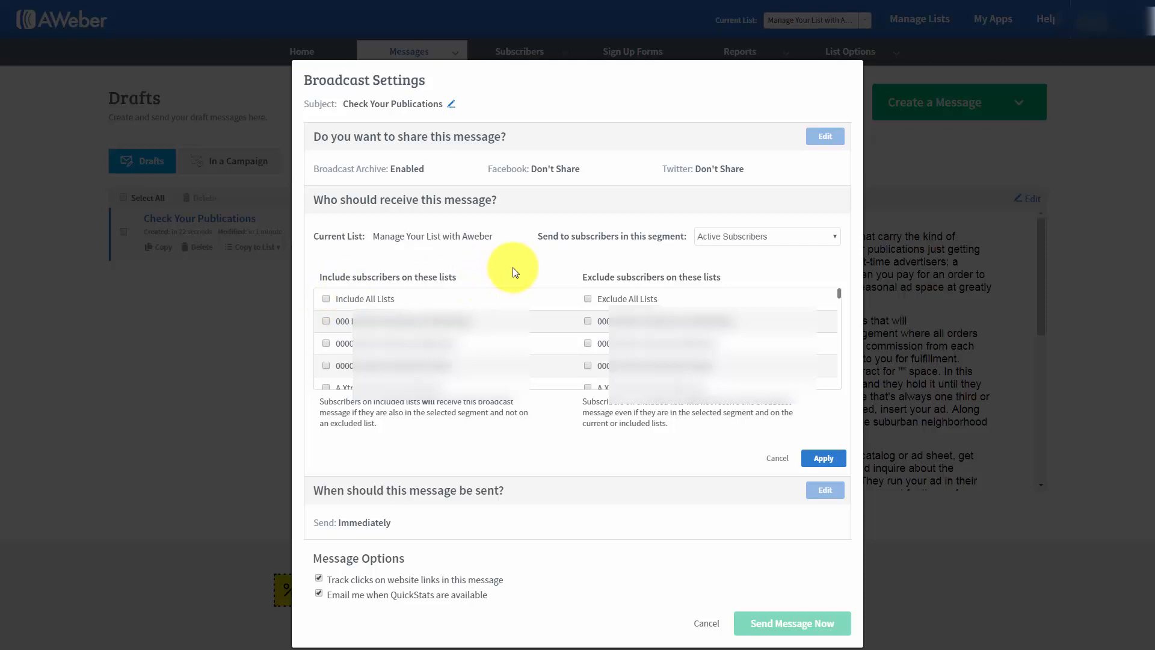
pyautogui.click(327, 322)
pyautogui.click(326, 343)
pyautogui.click(327, 365)
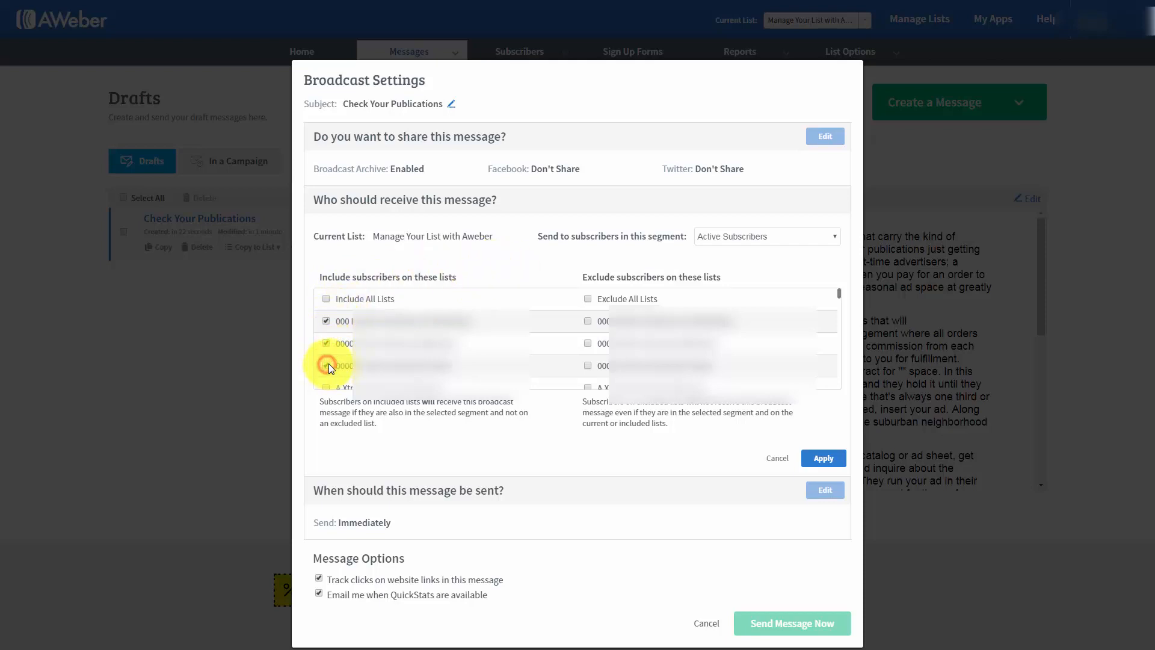
pyautogui.click(587, 366)
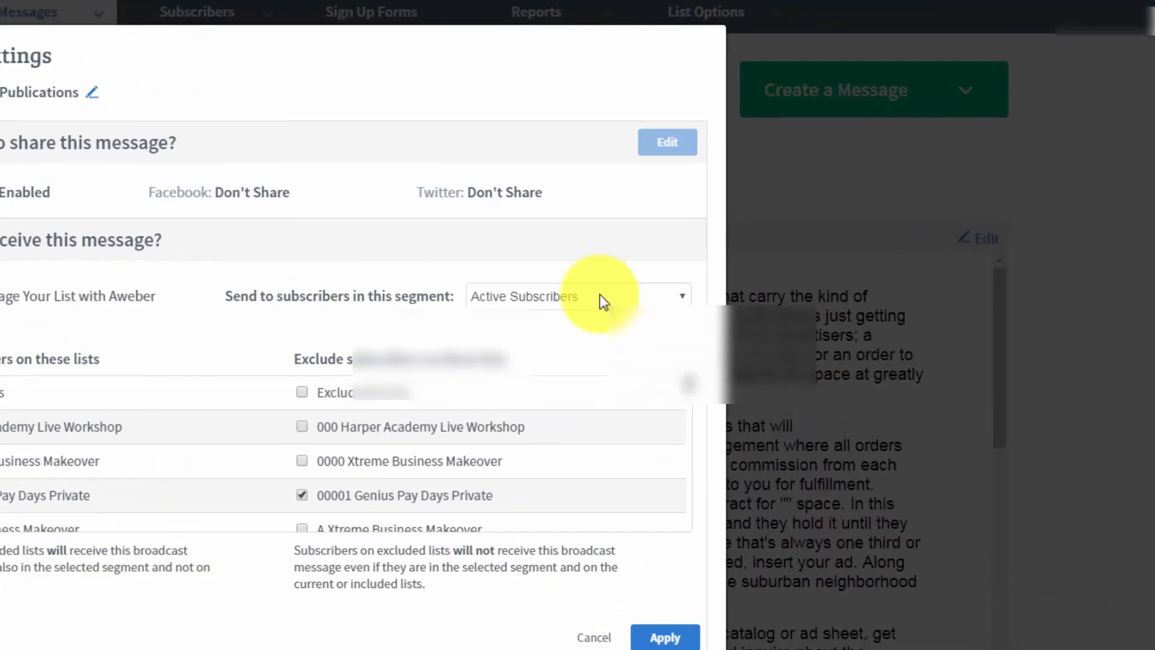
# - Look through the subscriber segment choices, keep Active Subscribers, and apply the recipient settings
pyautogui.click(782, 237)
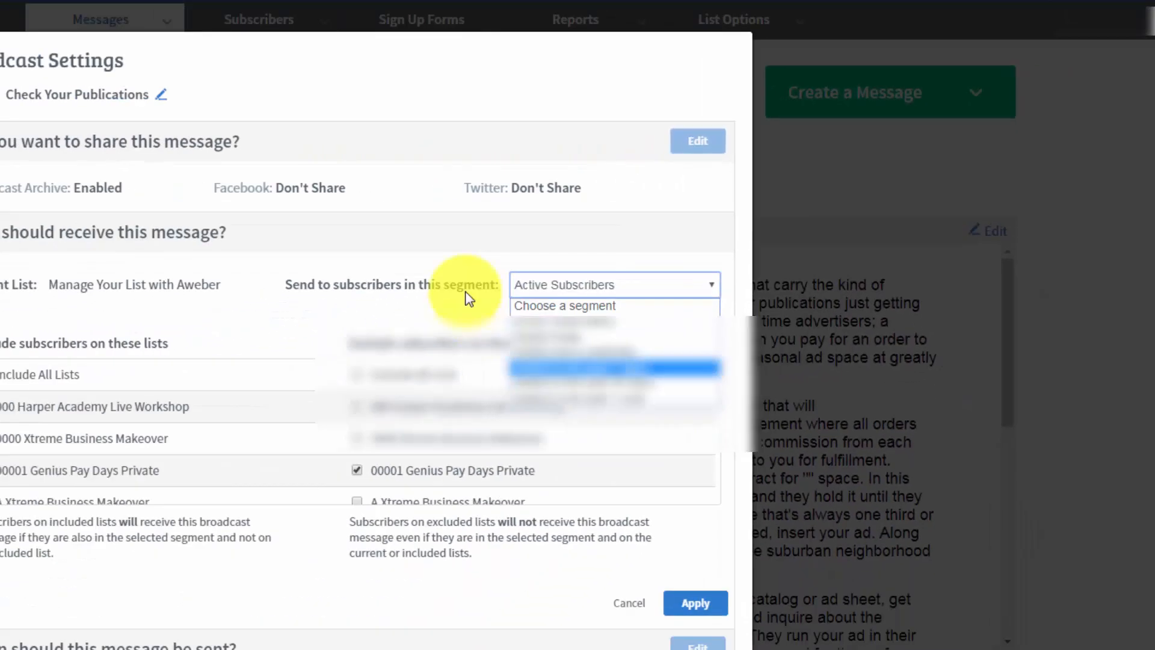
pyautogui.click(648, 214)
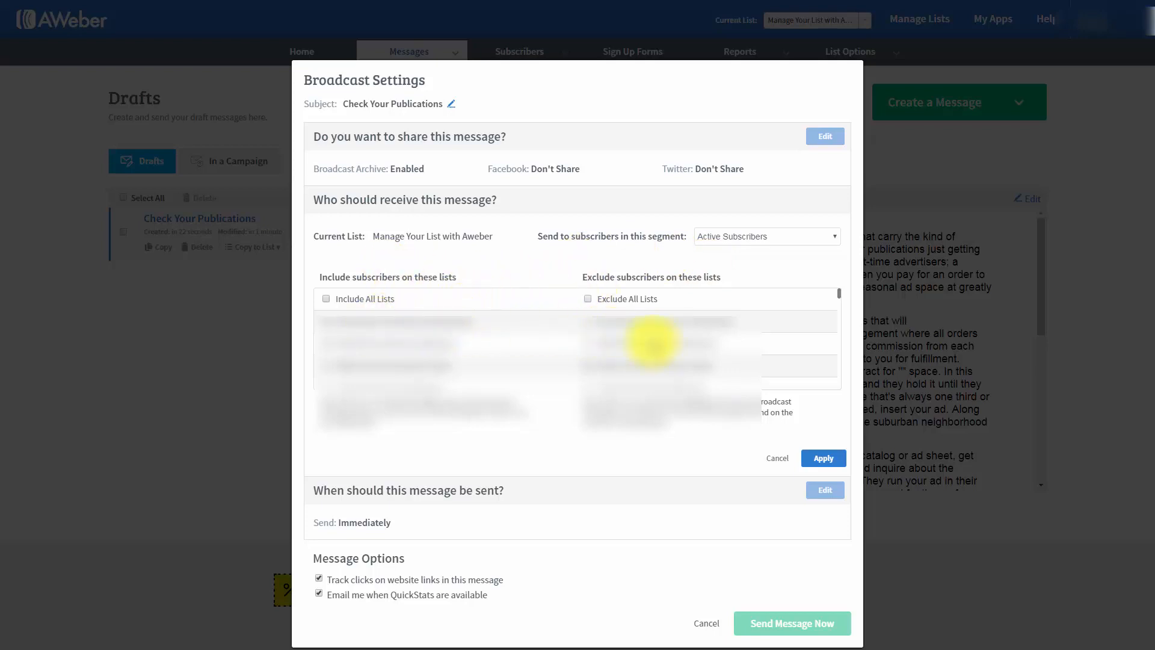
pyautogui.click(768, 238)
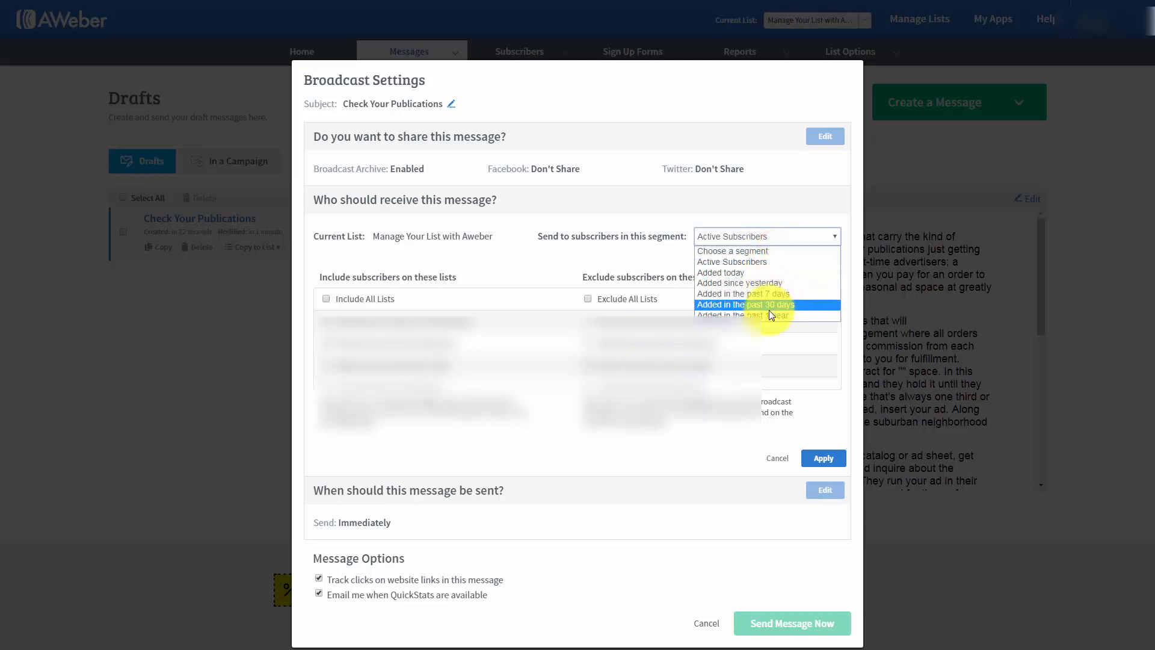
pyautogui.click(640, 263)
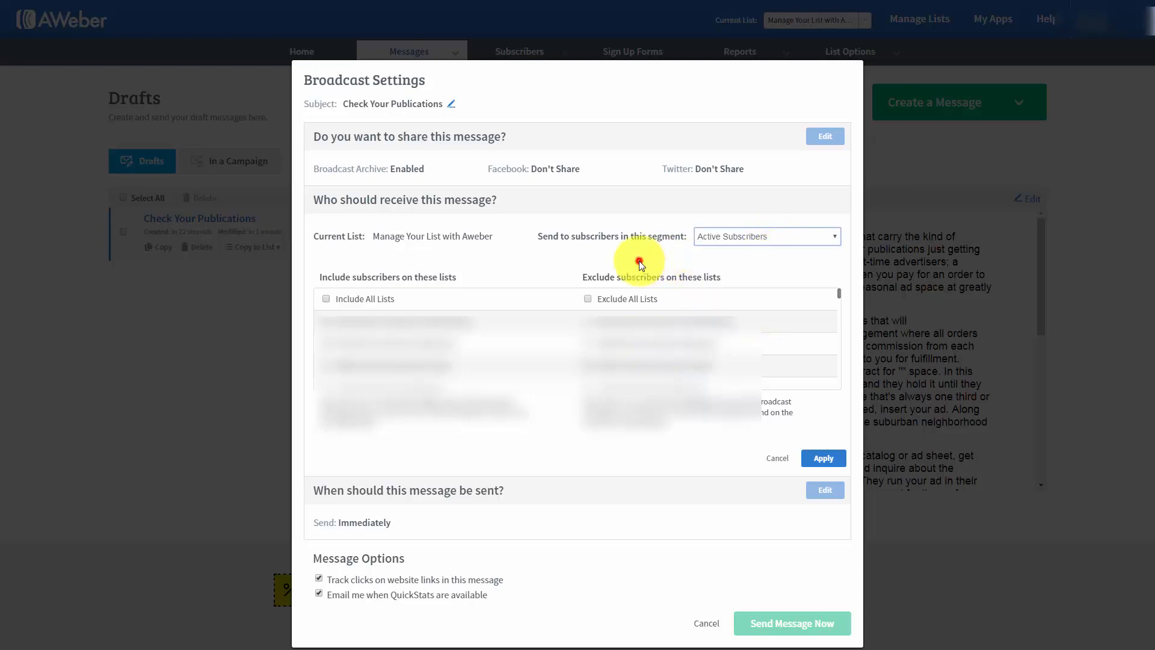
pyautogui.click(807, 464)
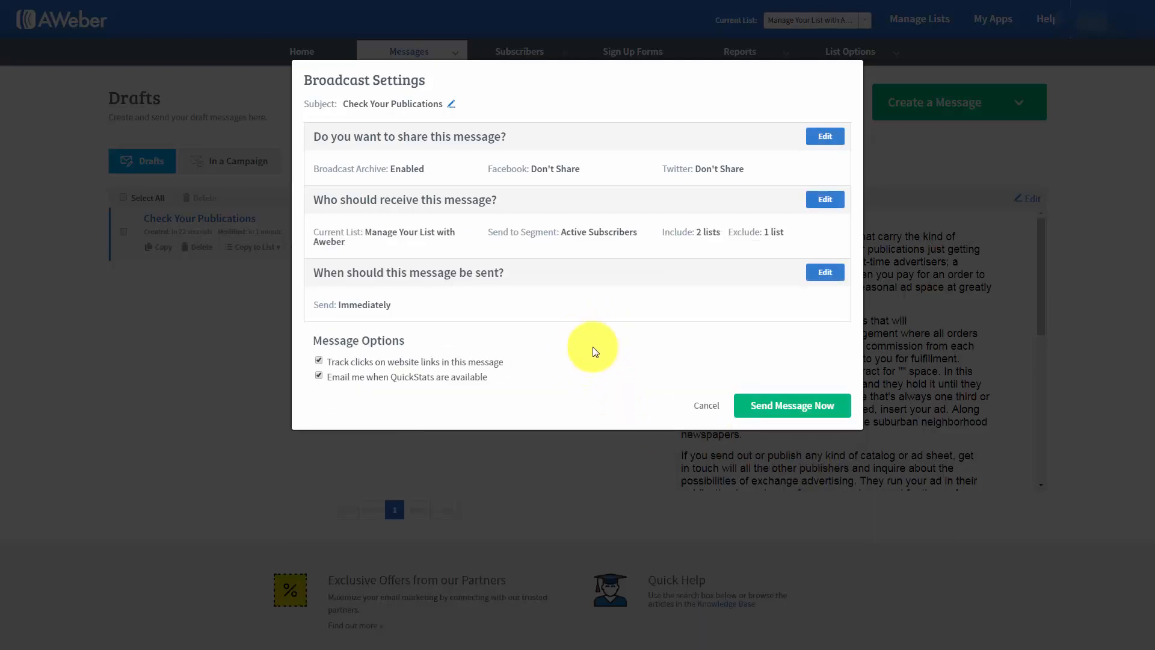
# - Try an 8:00 am Eastern send time on several dates, ending with September 4, 2017, and discard the timing change
pyautogui.click(821, 275)
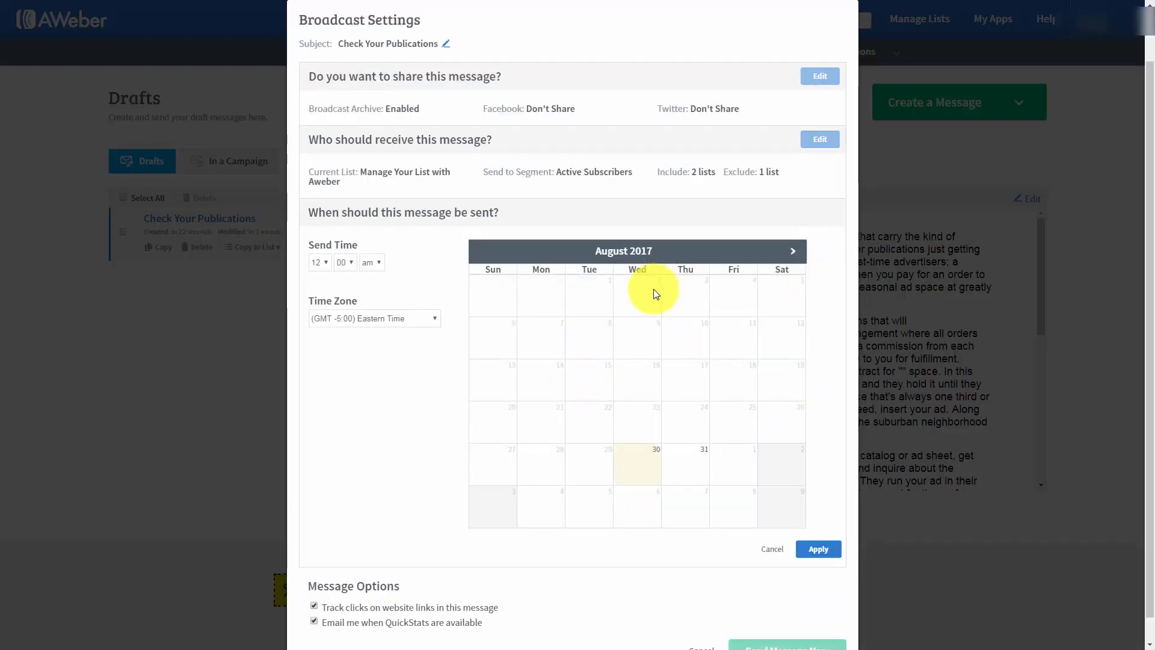
pyautogui.click(320, 263)
pyautogui.click(319, 354)
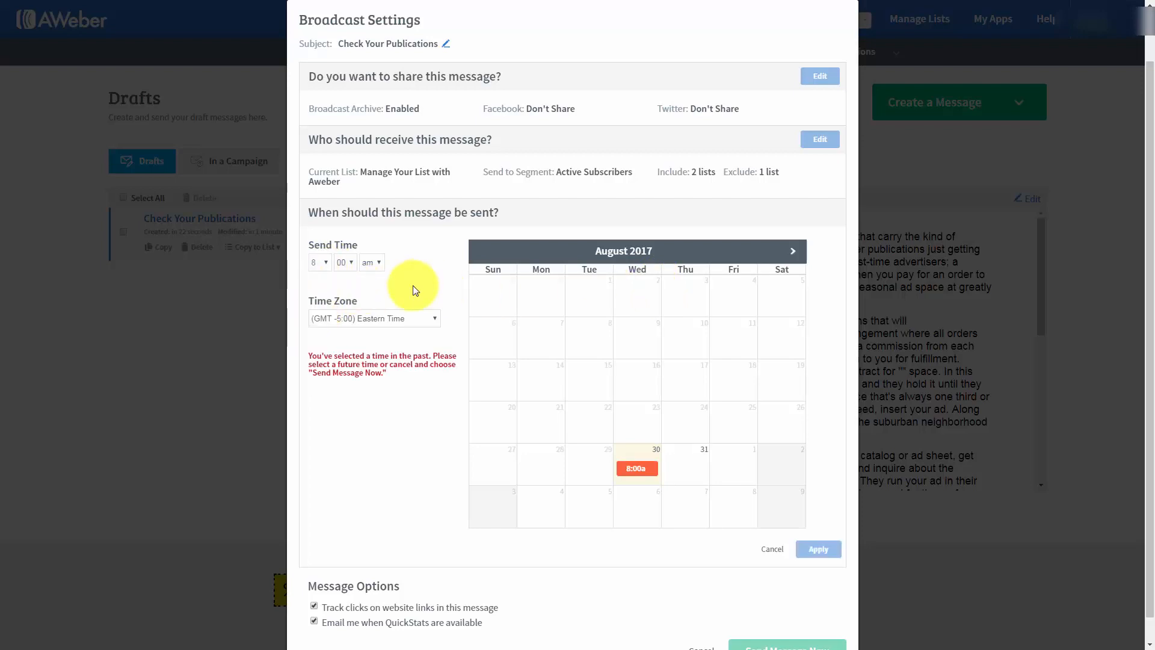
pyautogui.click(688, 475)
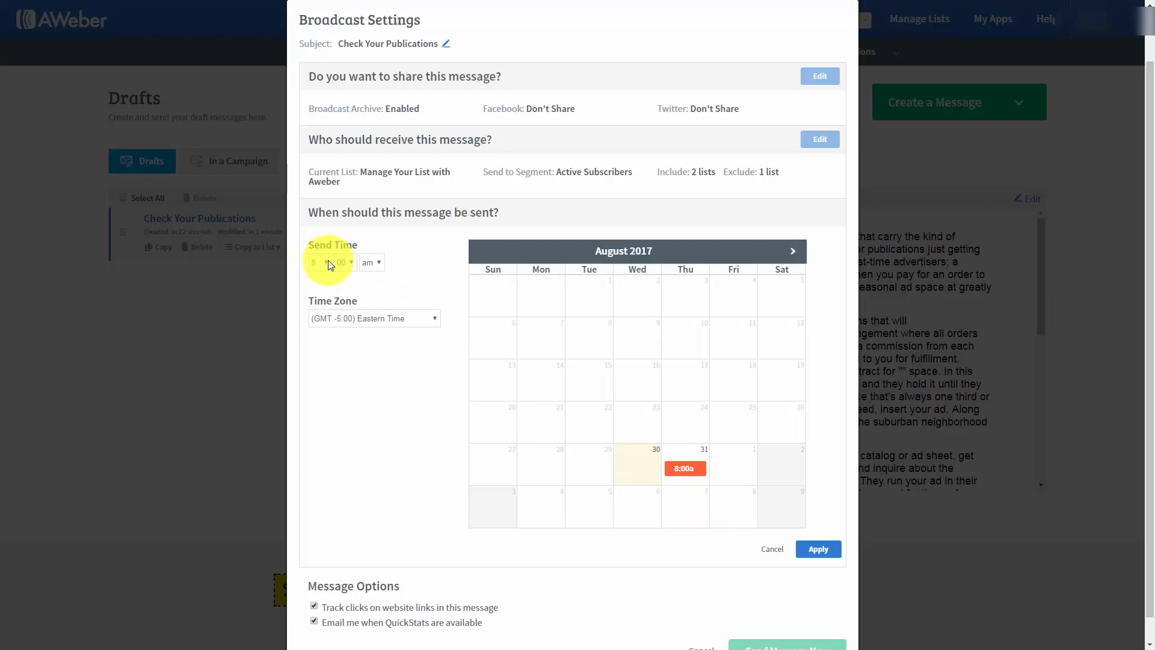
pyautogui.click(794, 252)
pyautogui.click(794, 252)
pyautogui.click(687, 330)
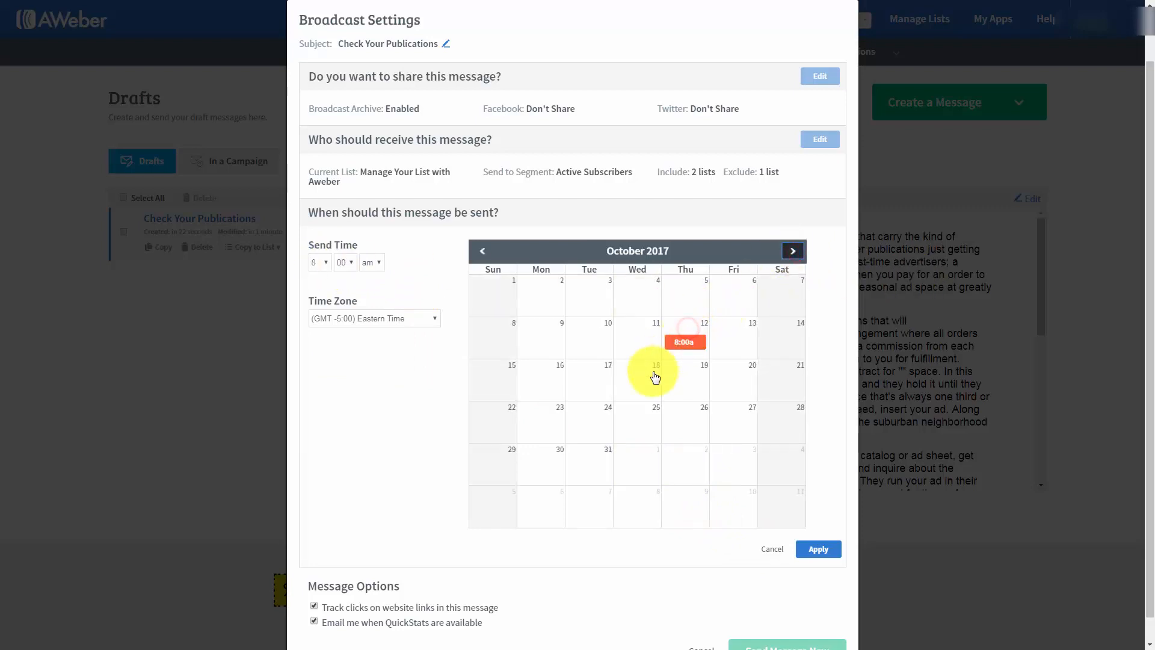
pyautogui.click(482, 249)
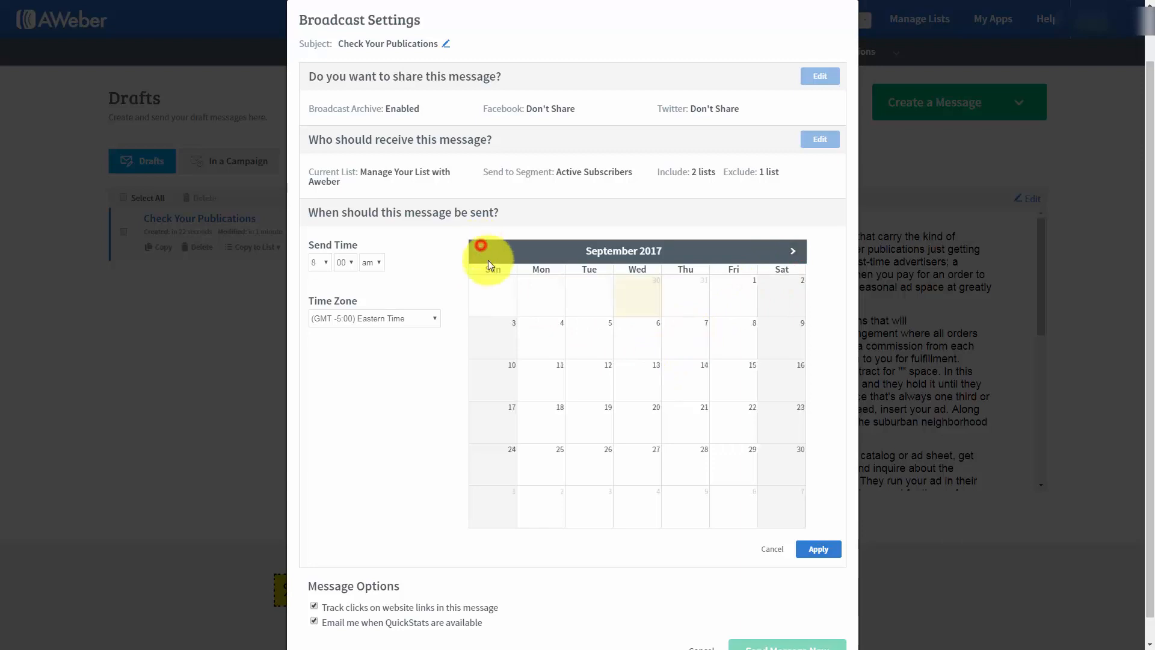
pyautogui.click(521, 341)
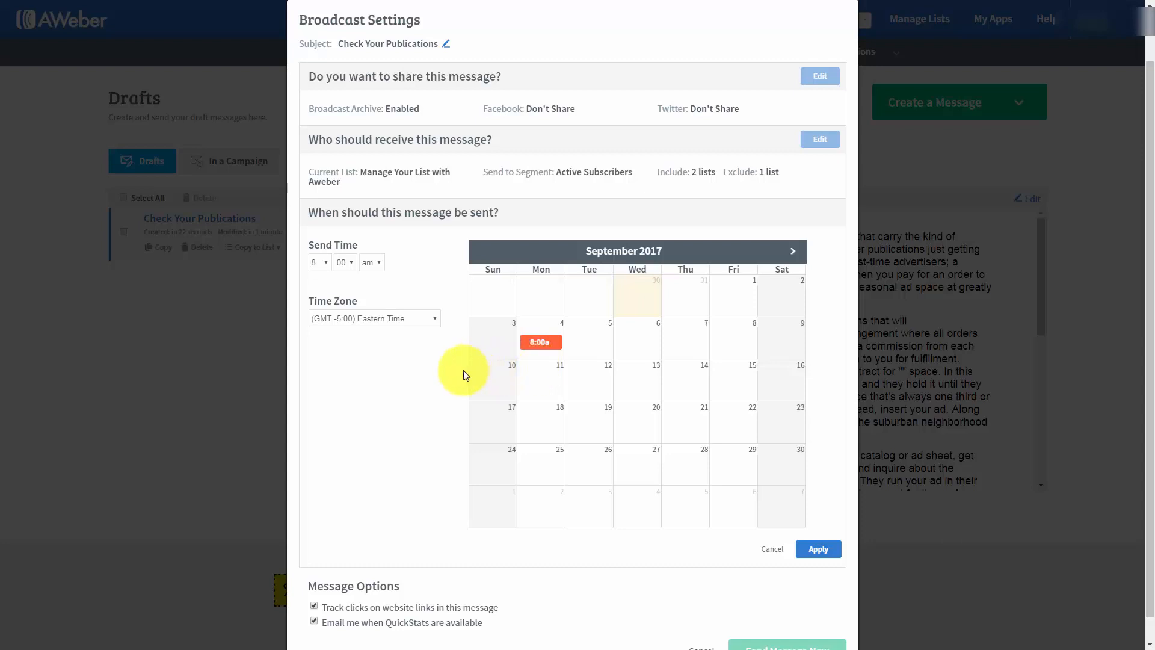
pyautogui.scroll(-1, 375, 394)
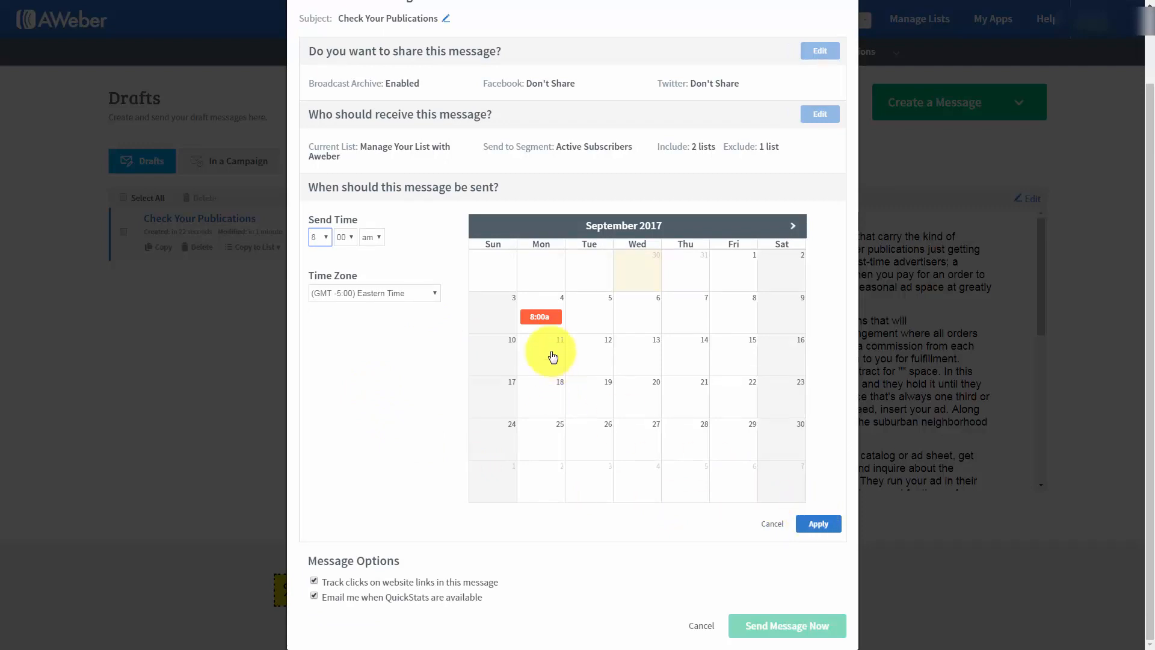
pyautogui.click(333, 242)
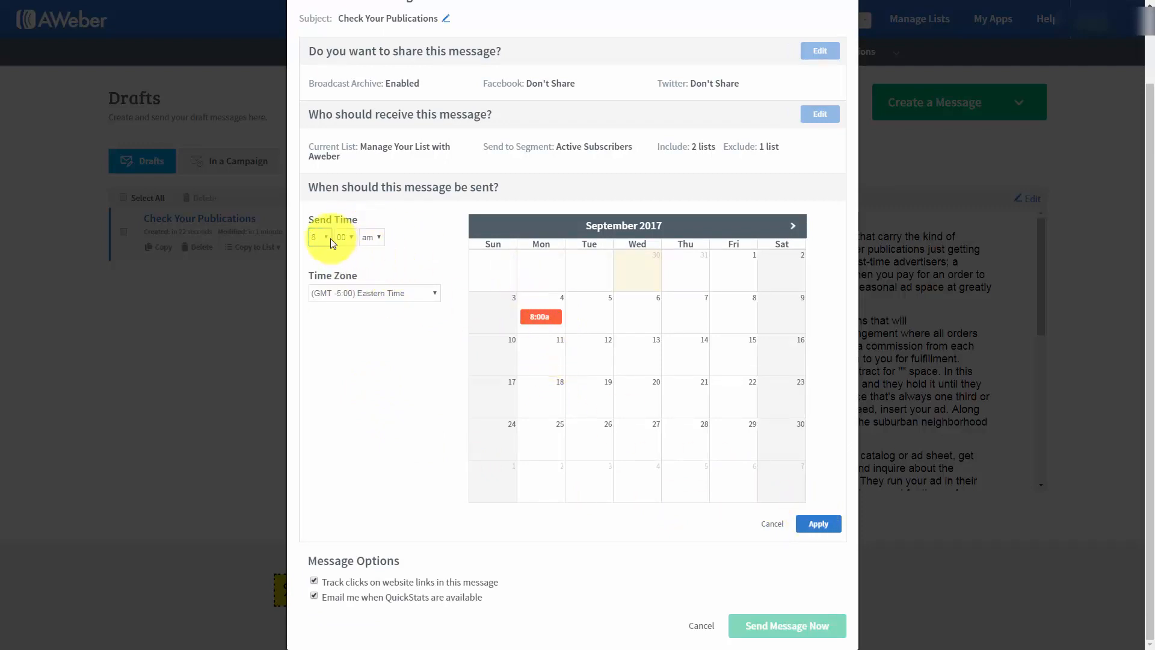
pyautogui.click(768, 524)
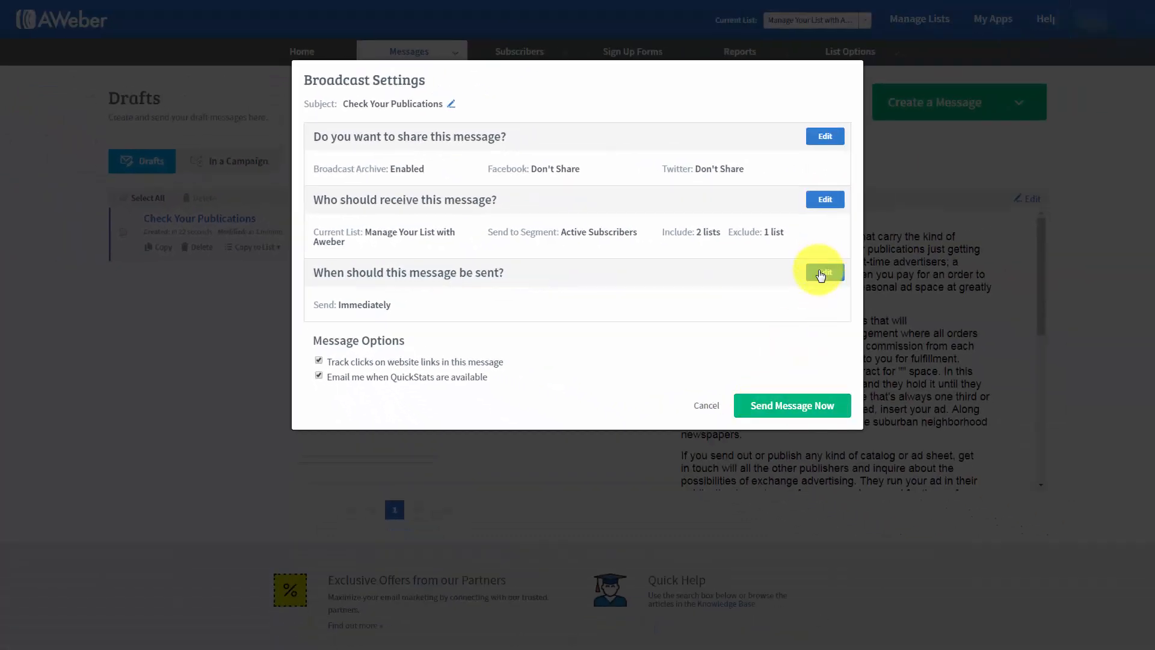
# - Set the send date to September 6, 2017 at 12:00 am Eastern Time and schedule the broadcast
pyautogui.click(821, 275)
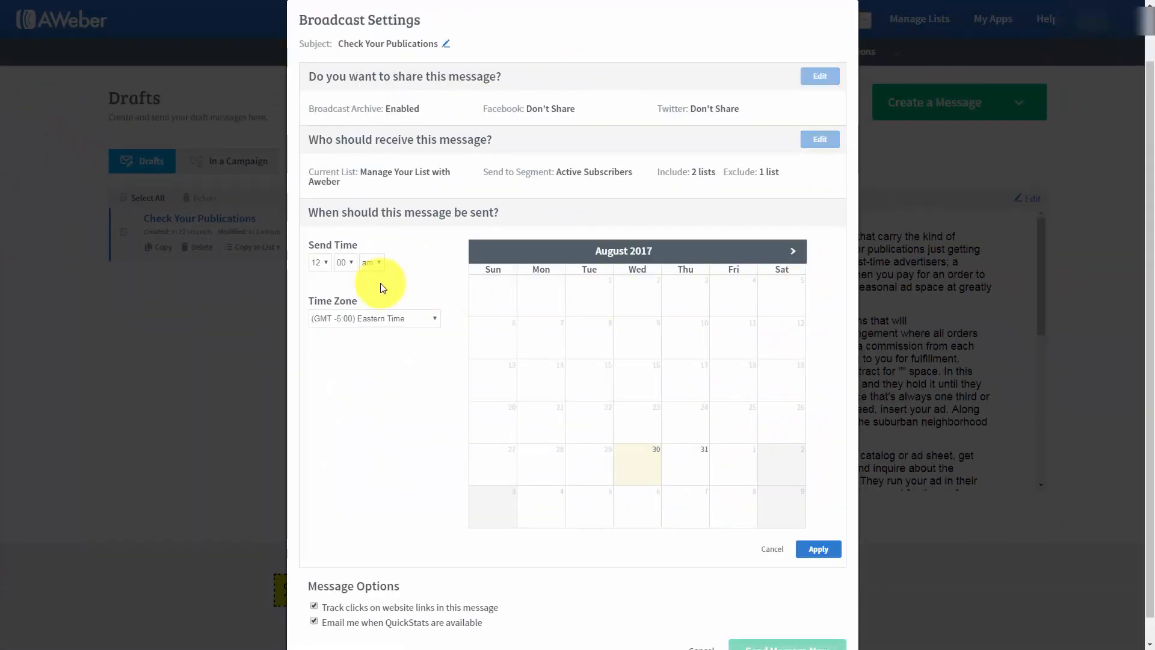
pyautogui.click(793, 250)
pyautogui.click(639, 343)
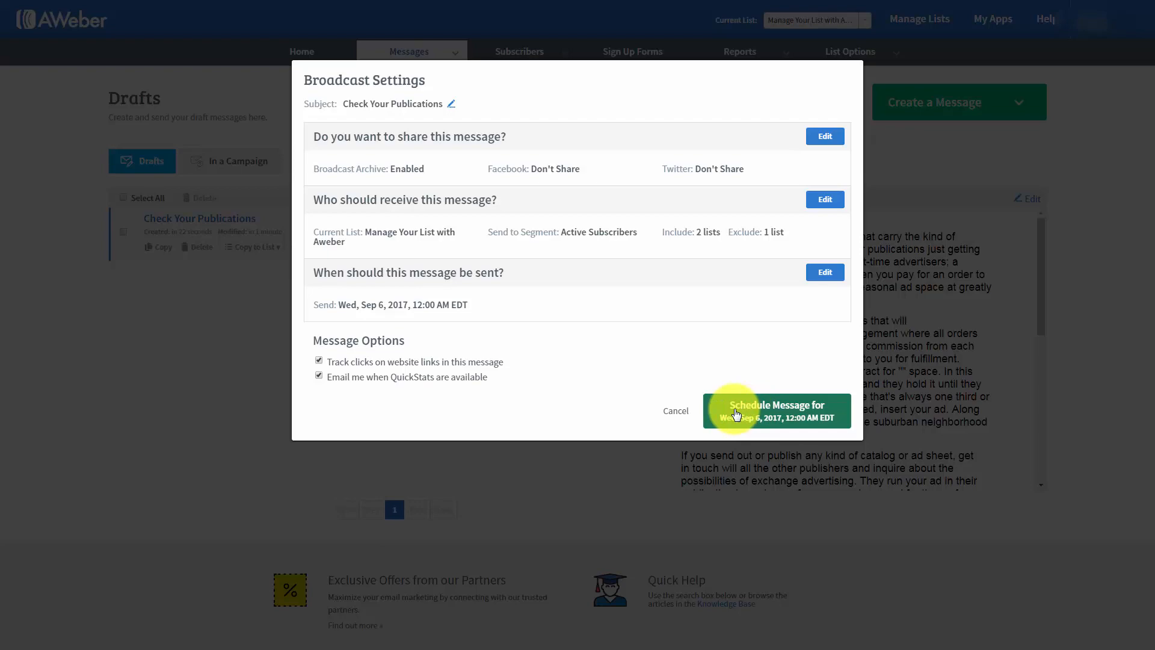
pyautogui.click(735, 414)
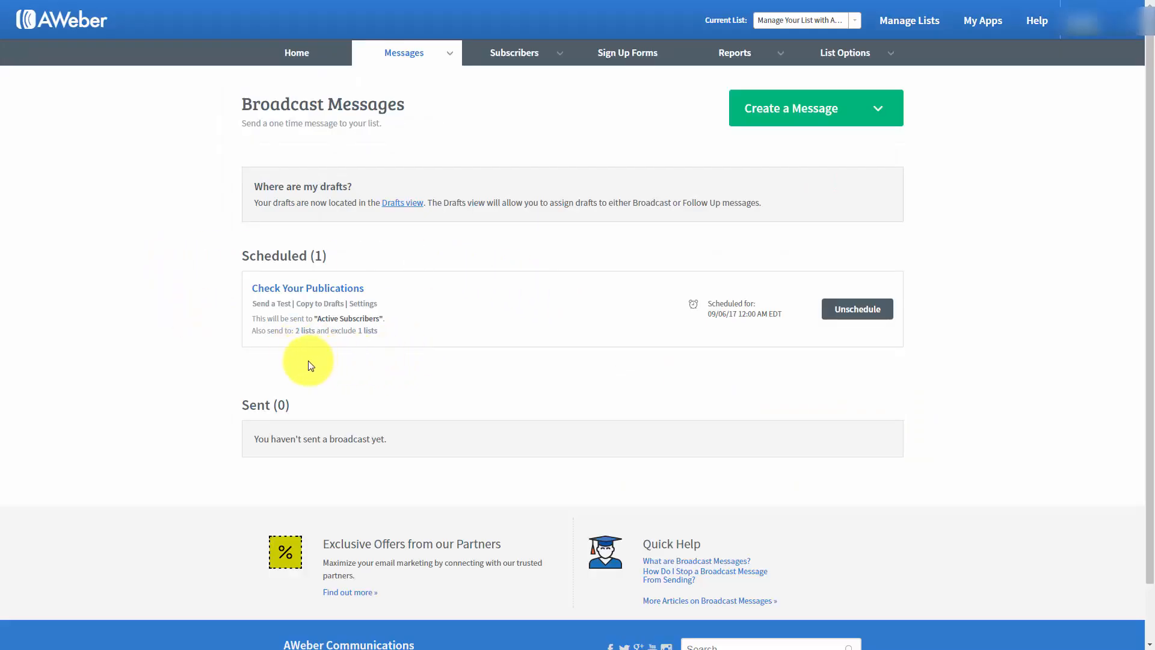
# - Unschedule the "Check Your Publications" broadcast
pyautogui.click(850, 310)
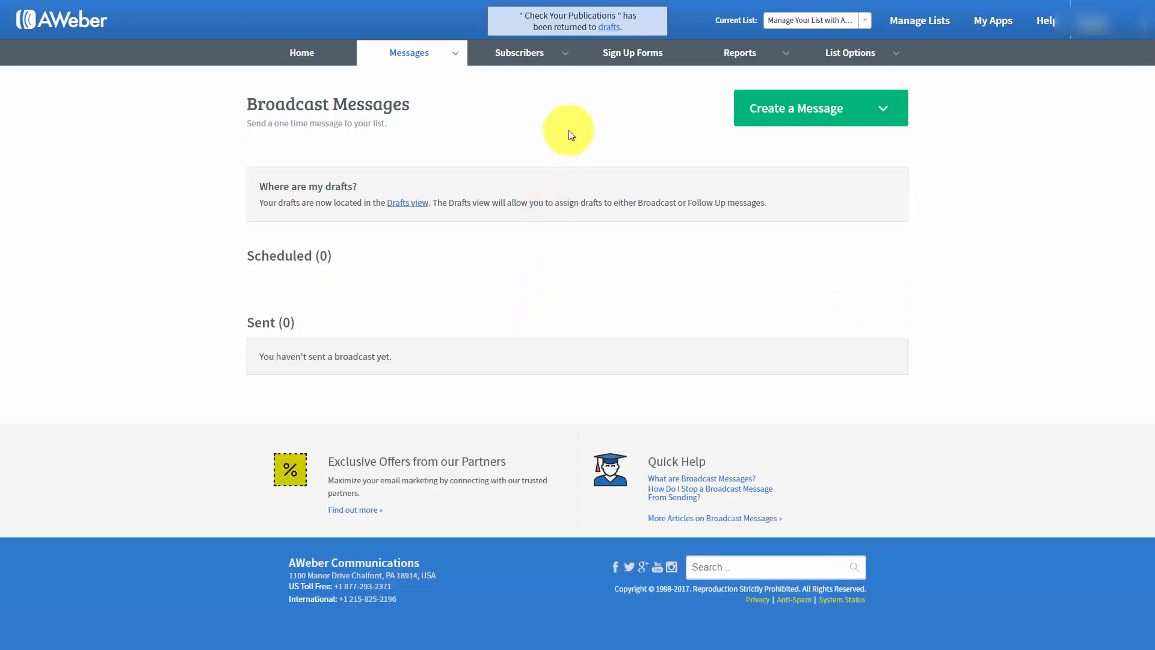